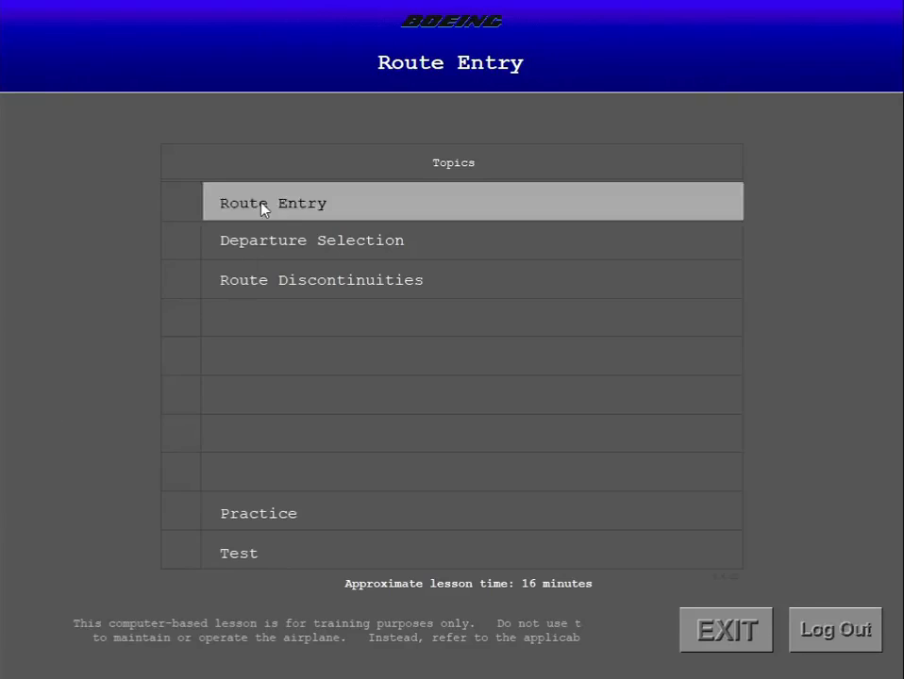
- Open the Route Entry lesson and advance past the DEPARTURES overview slide
click(262, 205)
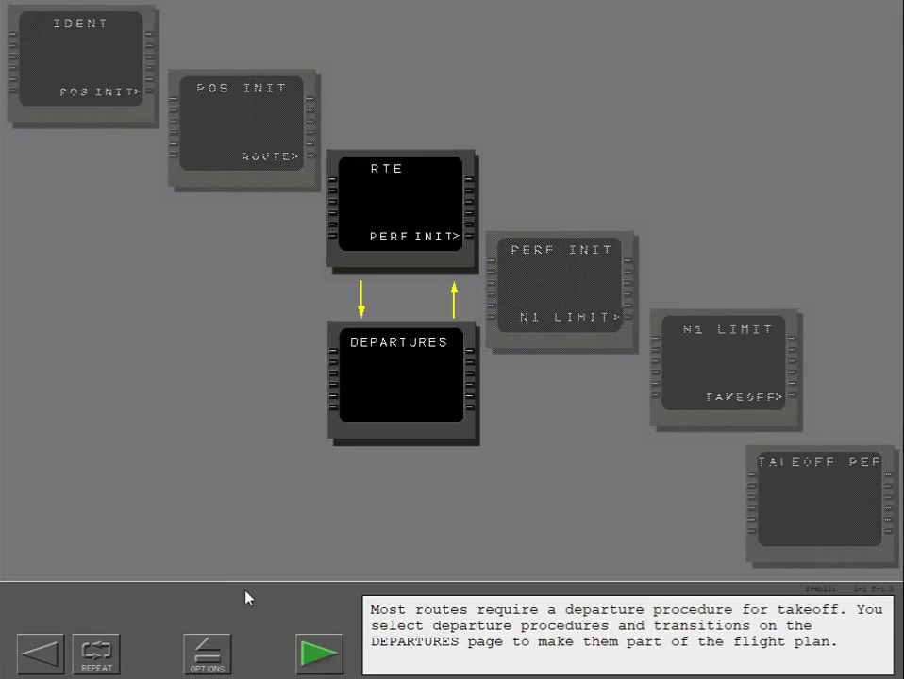
click(317, 660)
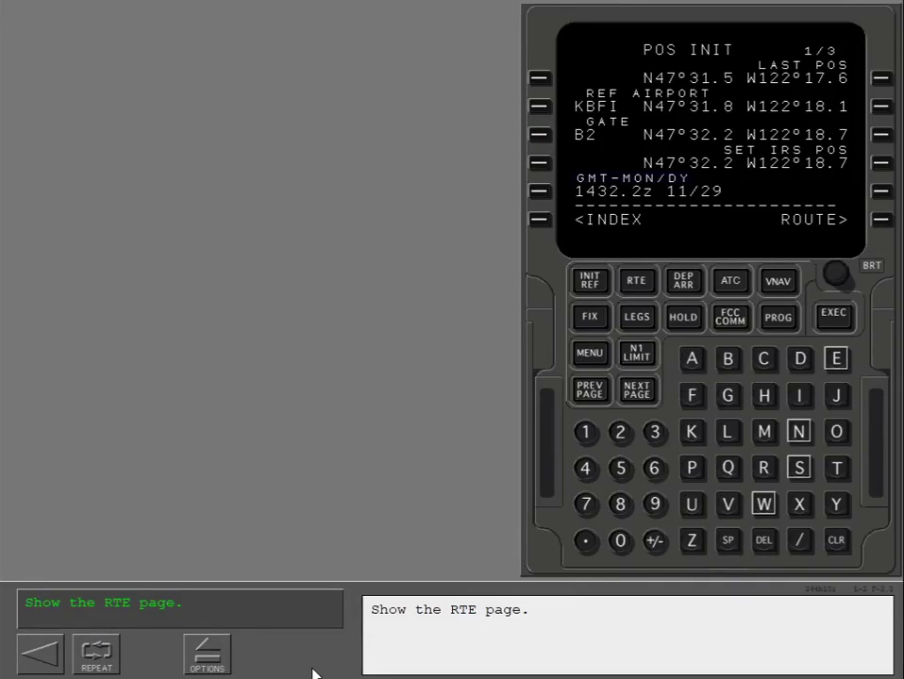
- Switch from POS INIT to the RTE page using the ROUTE> line select key
click(881, 223)
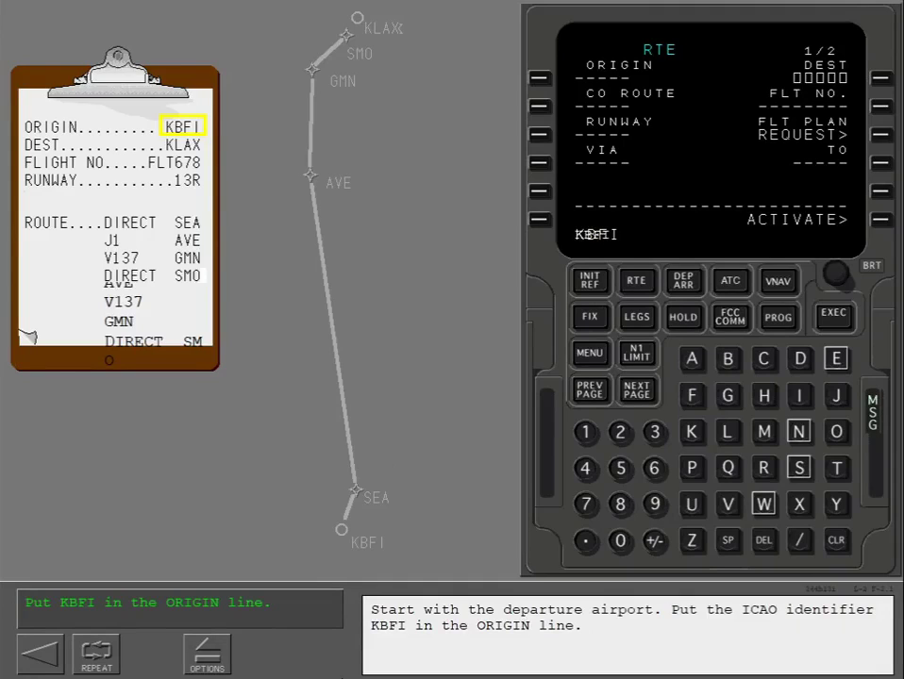
- Enter KBFI as the origin and KLAX as the destination
click(537, 81)
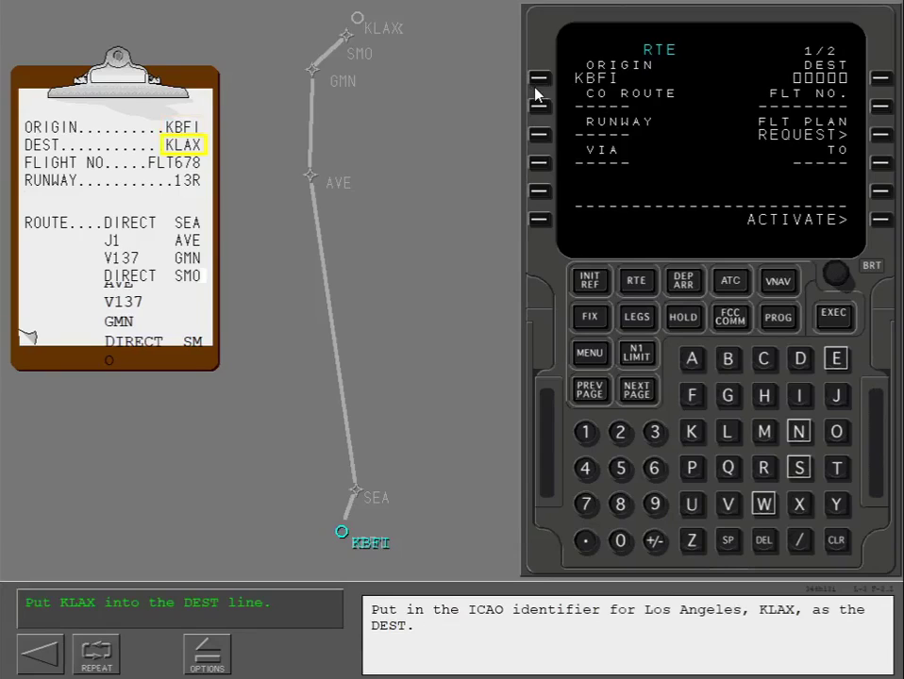
click(689, 432)
click(726, 434)
click(694, 362)
click(799, 503)
click(880, 80)
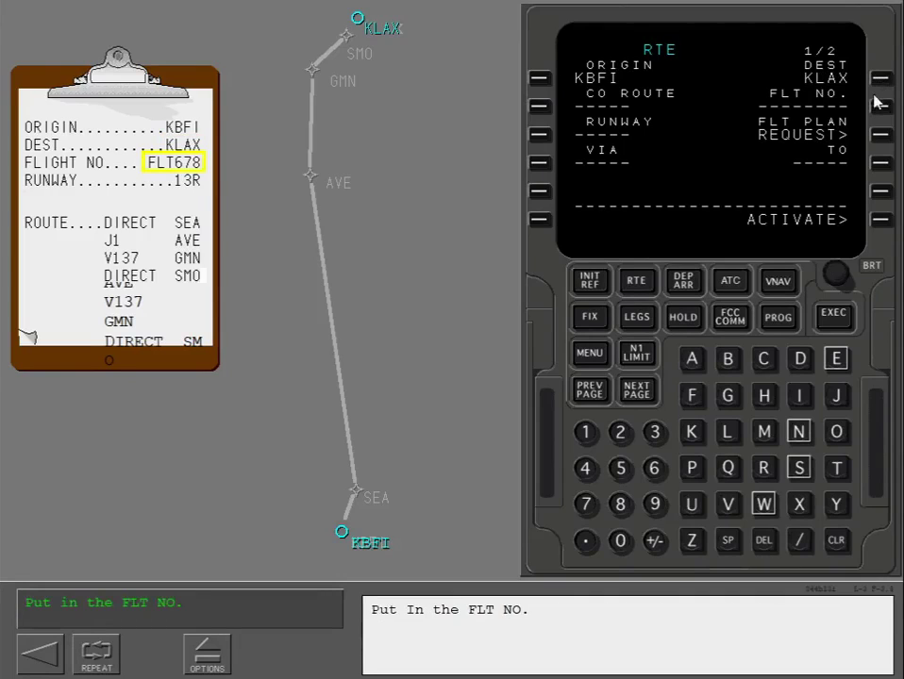
- Enter FLT678 as the flight number
click(687, 393)
click(721, 427)
click(838, 472)
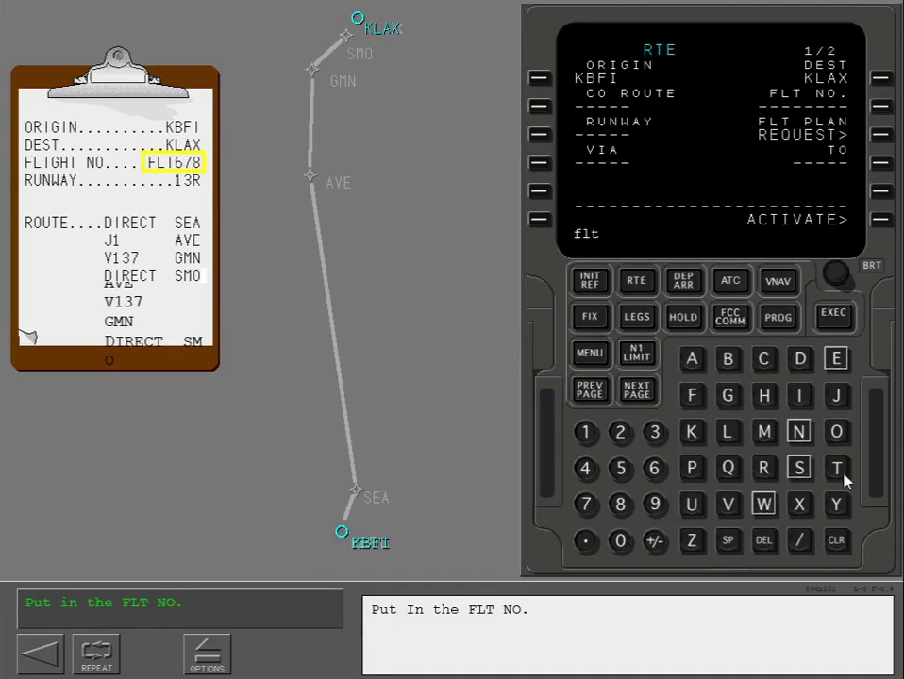
click(647, 471)
click(585, 506)
click(620, 507)
click(882, 107)
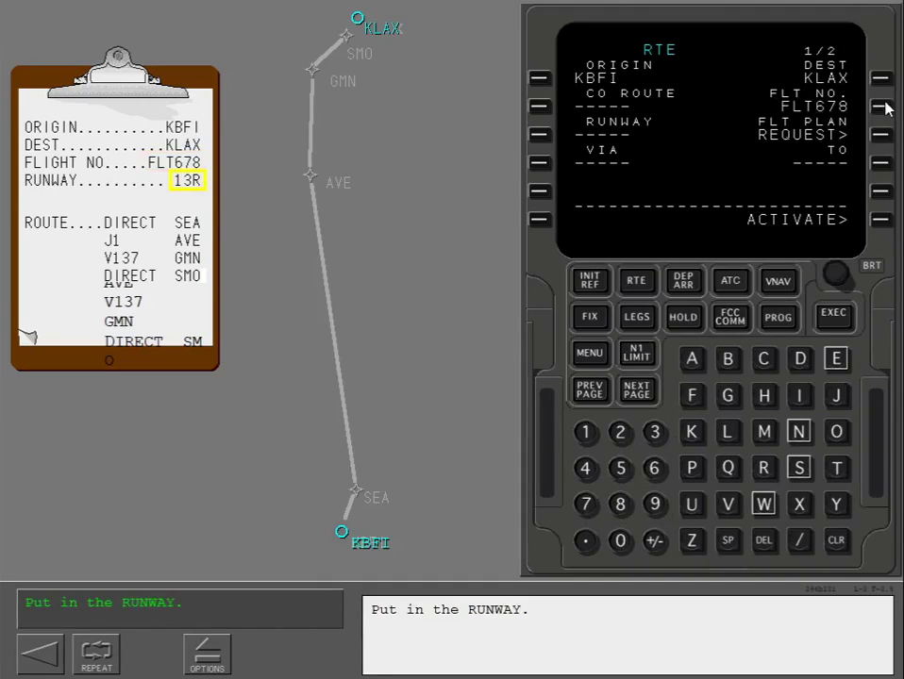
- Set the departure runway to 13R
click(586, 434)
click(653, 432)
click(766, 468)
click(542, 138)
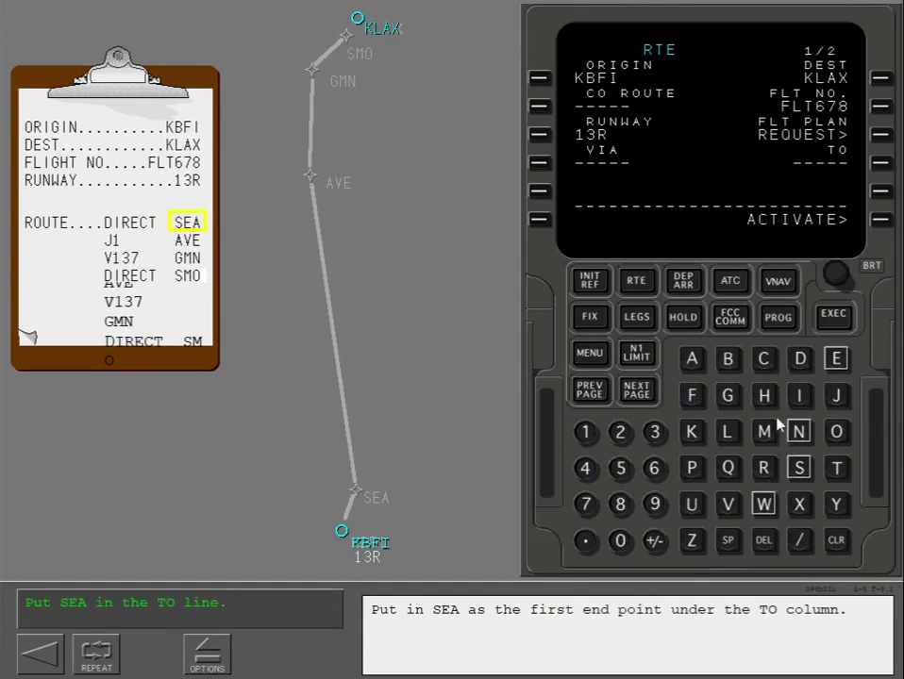
- Add SEA as the first DIRECT waypoint
click(799, 469)
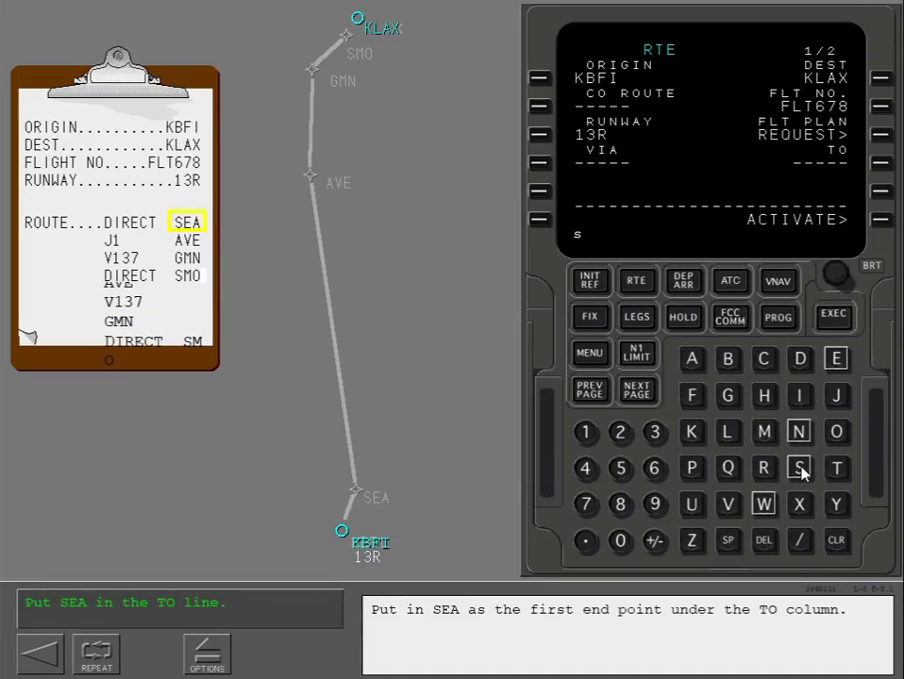
click(835, 359)
click(694, 360)
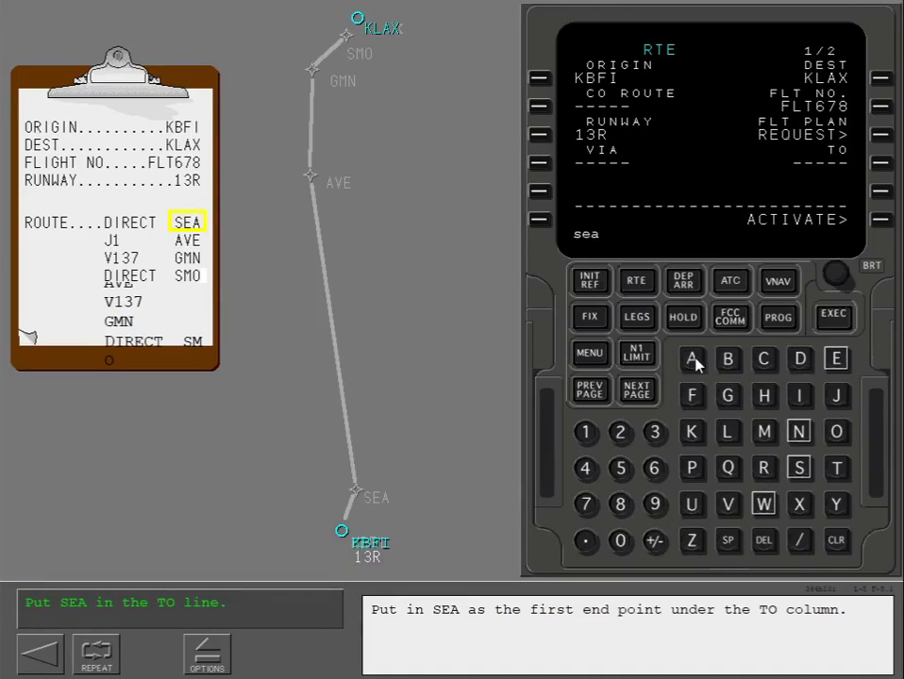
click(883, 164)
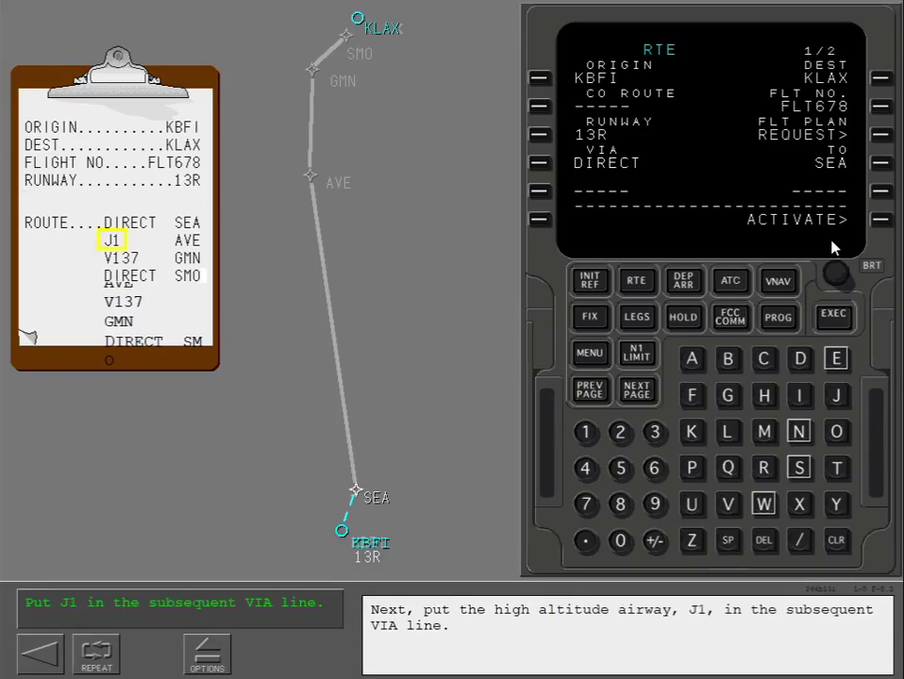
- Continue the route via airway J1 to AVE
click(835, 398)
click(587, 432)
click(539, 193)
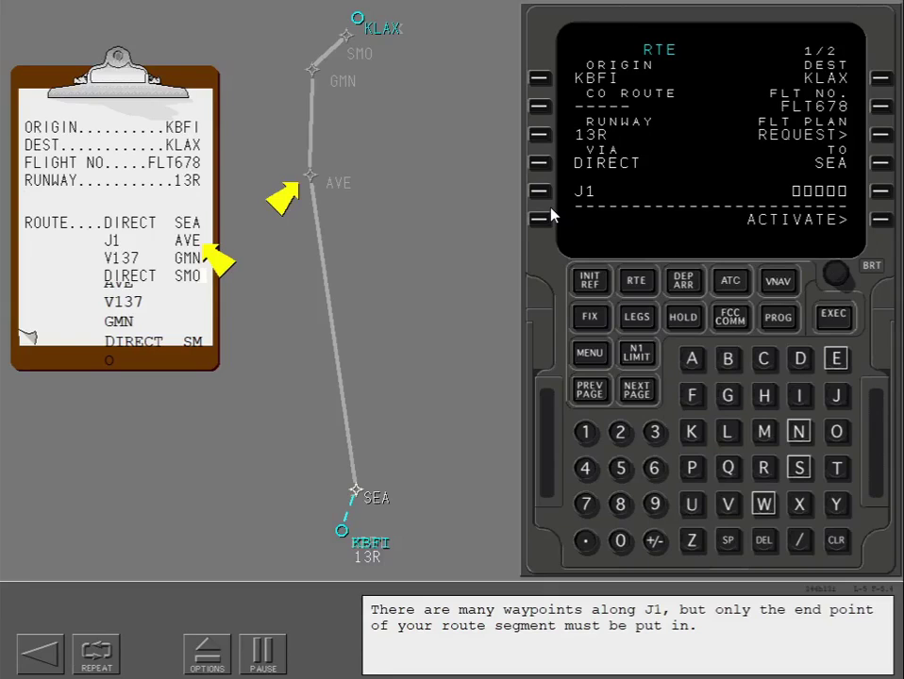
click(692, 358)
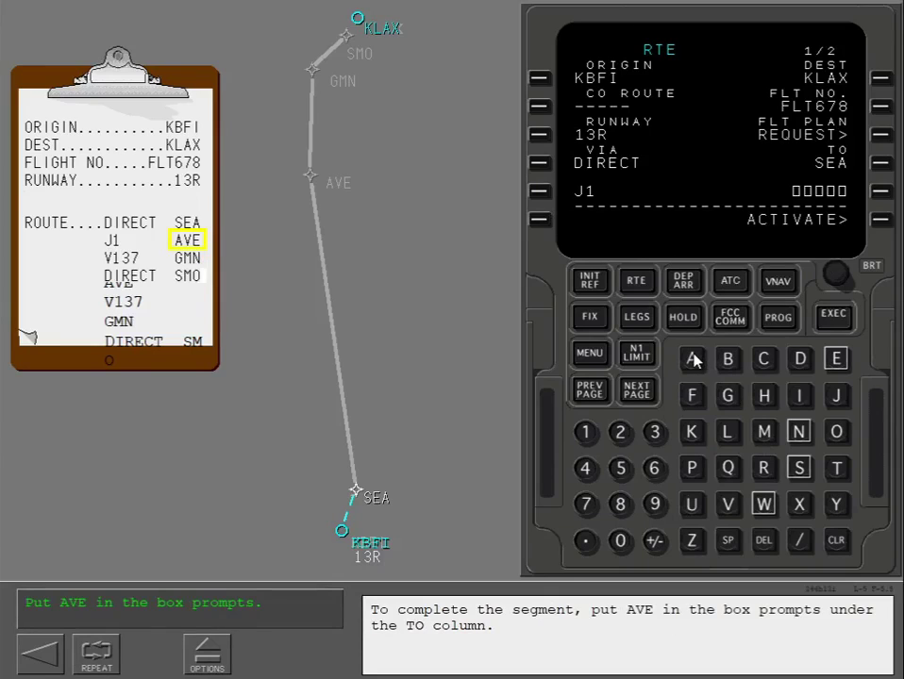
click(730, 505)
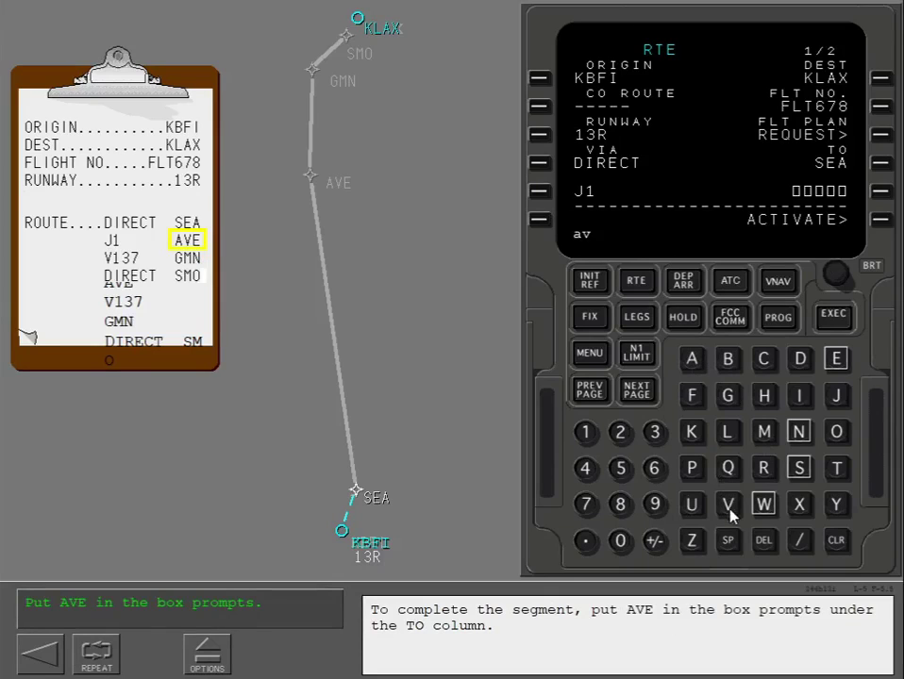
click(835, 360)
click(880, 190)
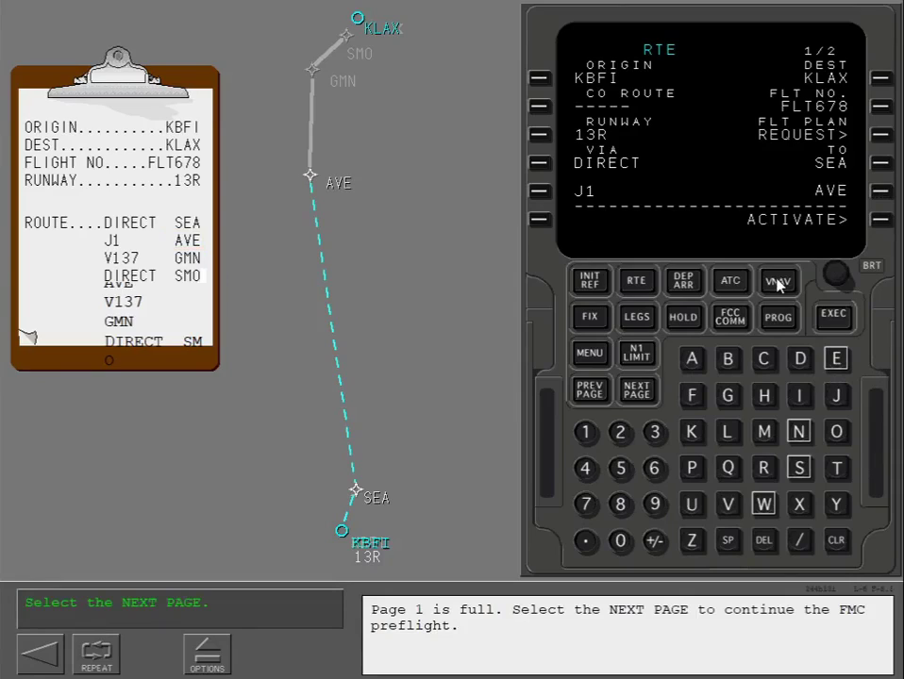
- On route page 2, add airway V137 ending at GMN
click(648, 397)
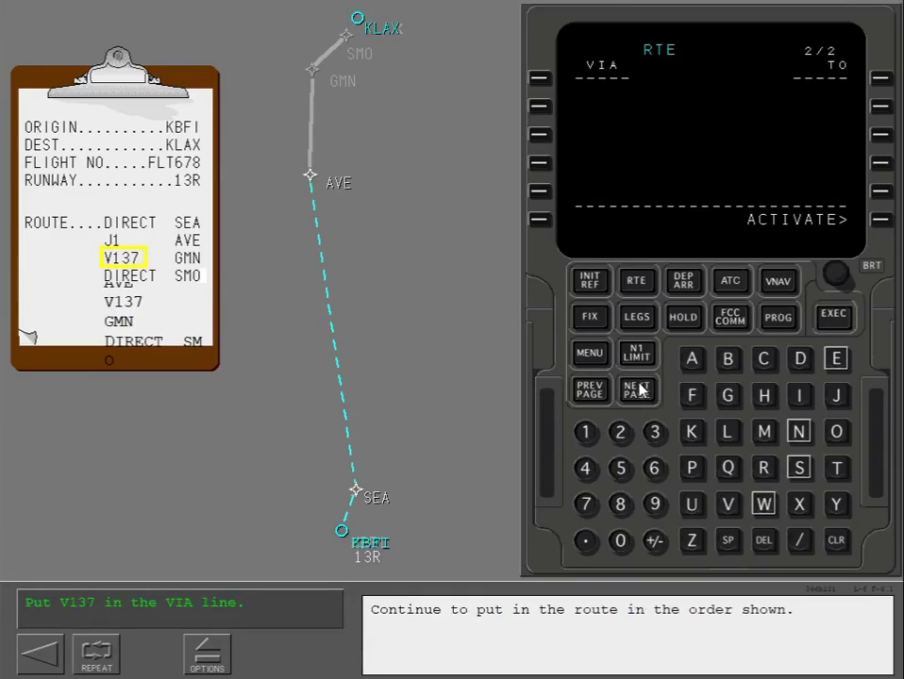
click(729, 505)
click(586, 433)
click(653, 434)
click(585, 503)
click(539, 81)
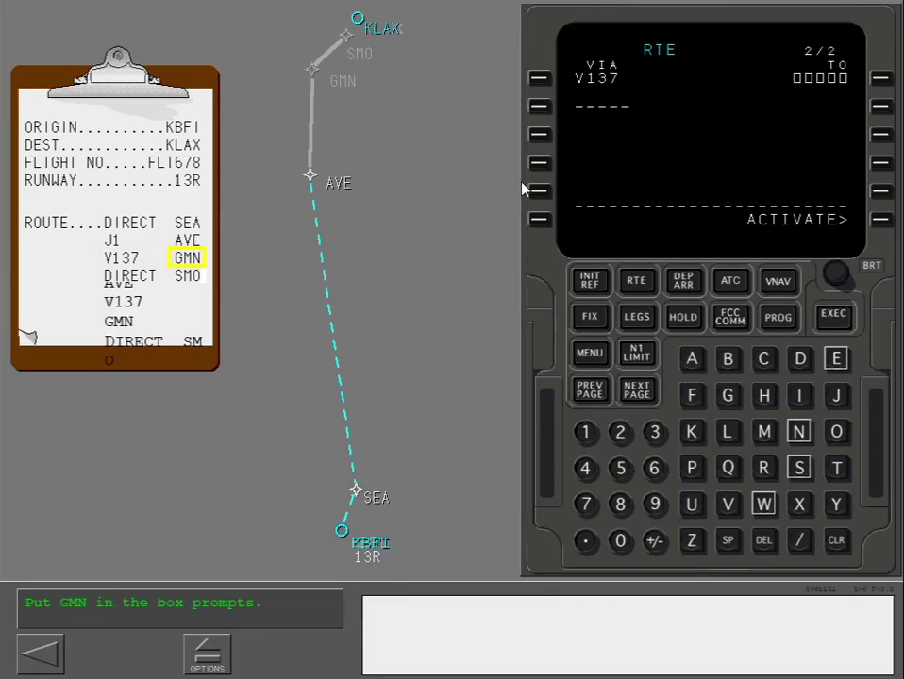
click(730, 397)
click(764, 432)
click(799, 432)
click(879, 79)
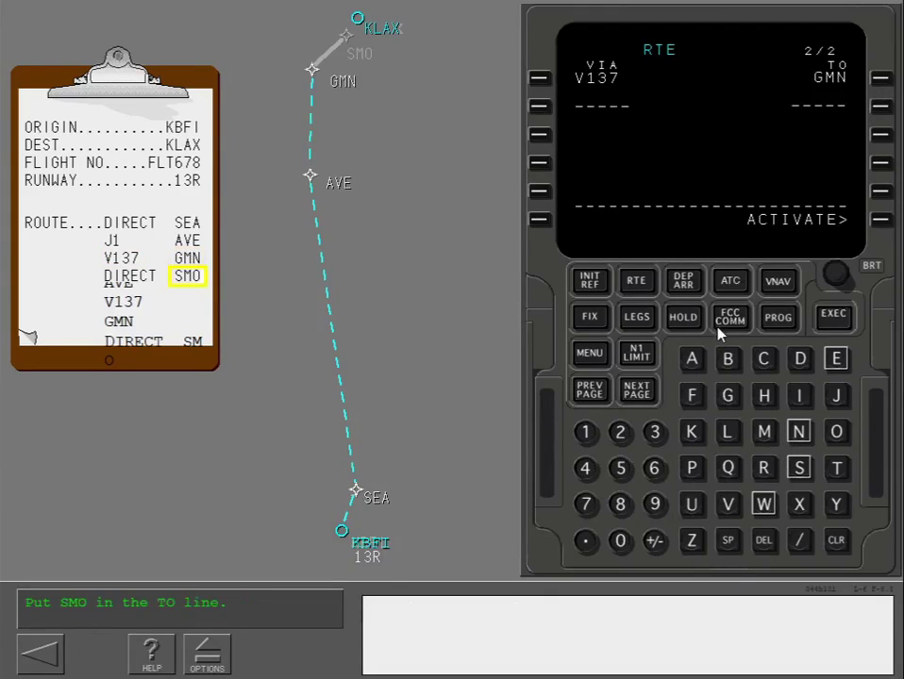
- Add SMO as a DIRECT waypoint after GMN
click(797, 474)
click(763, 431)
click(836, 431)
click(880, 106)
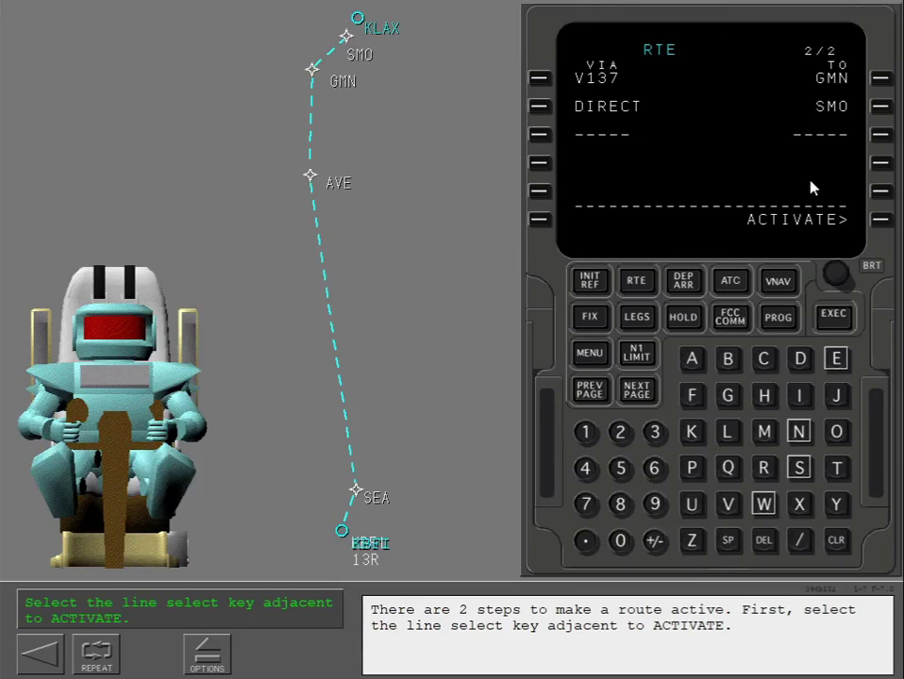
- Activate and execute the KBFI–KLAX route so the page reads ACT RTE
click(873, 225)
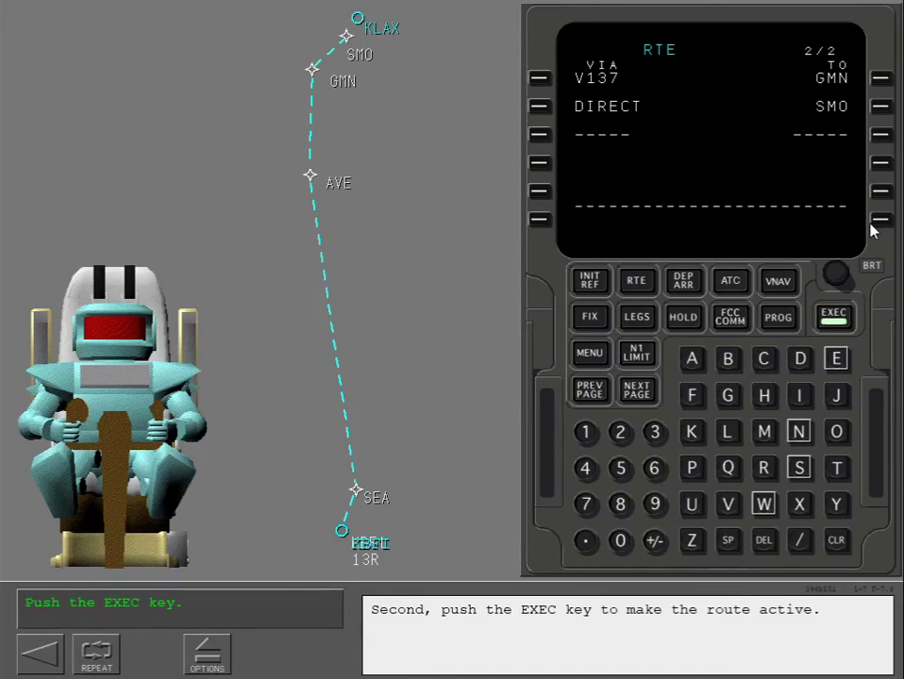
click(833, 323)
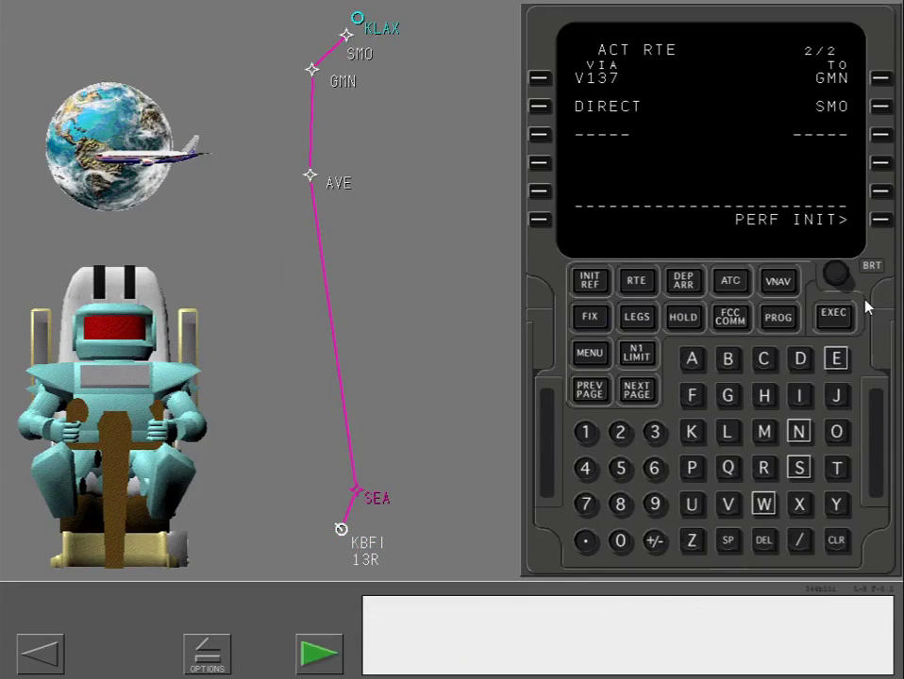
- Continue to the company-route exercise with a blank RTE page
click(322, 652)
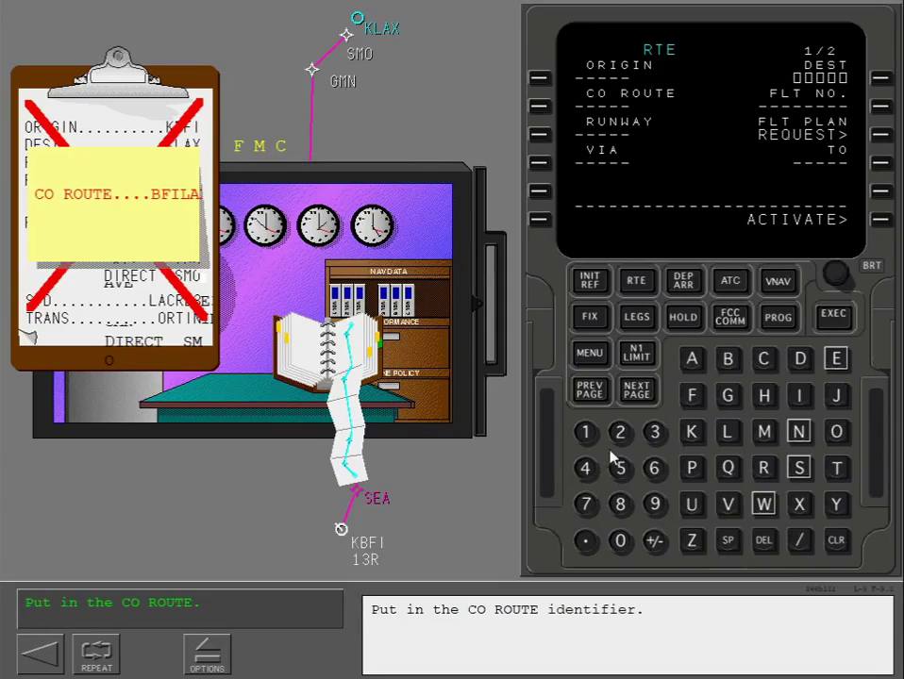
- Key in BFILAX and load it into the CO ROUTE line
click(734, 359)
click(697, 396)
click(797, 397)
click(728, 431)
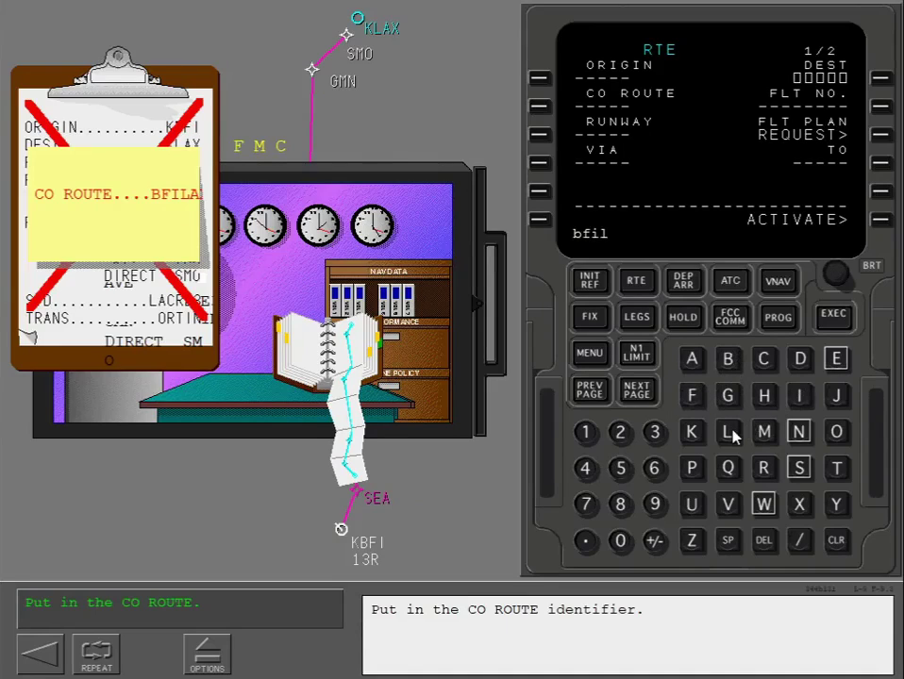
click(693, 362)
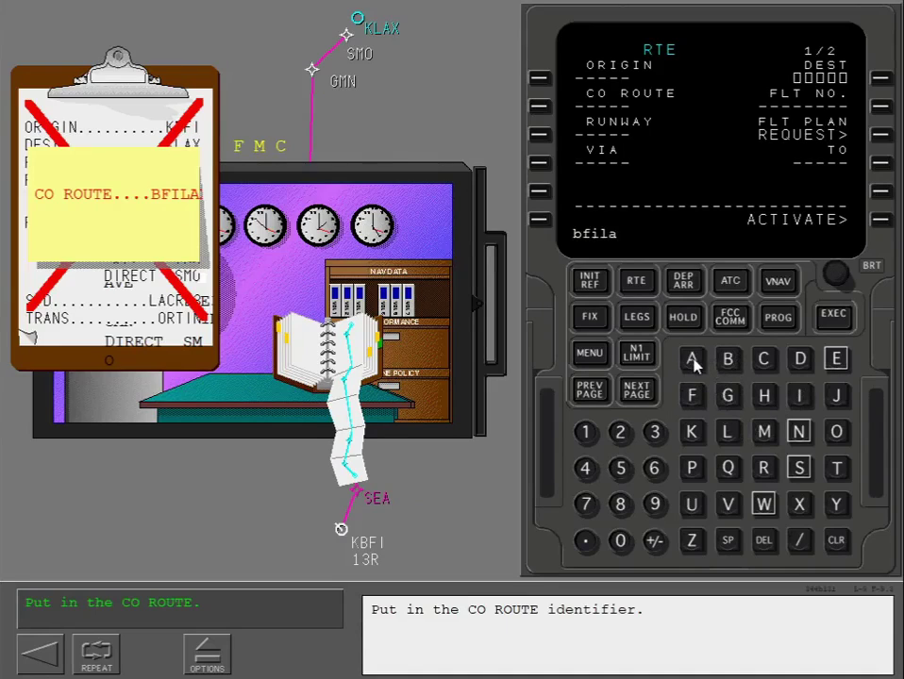
click(800, 507)
click(538, 108)
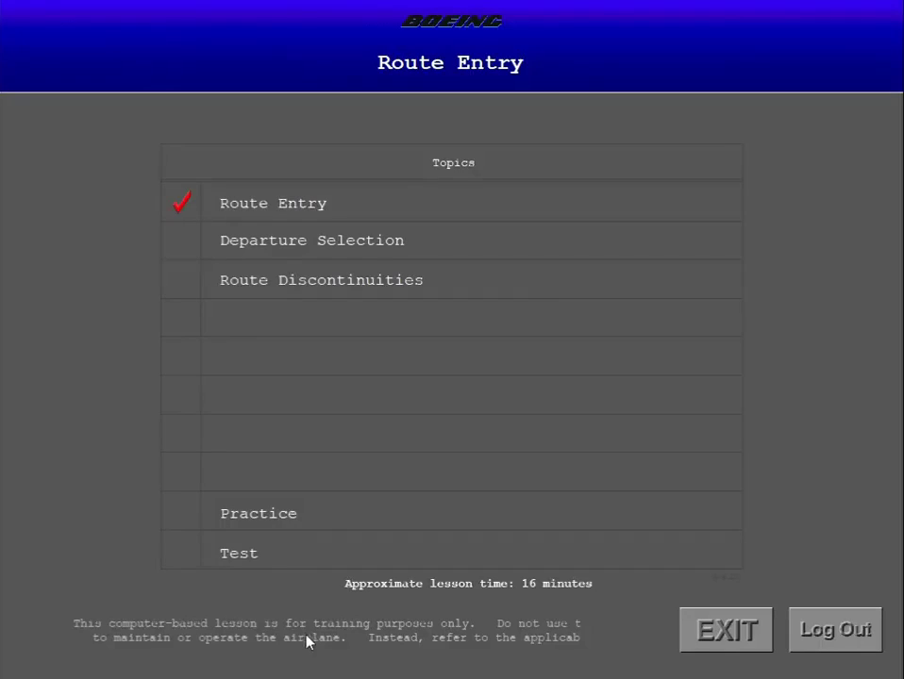
- Open Departure Selection and start its practice screen with the LACRE3 flight plan
click(239, 243)
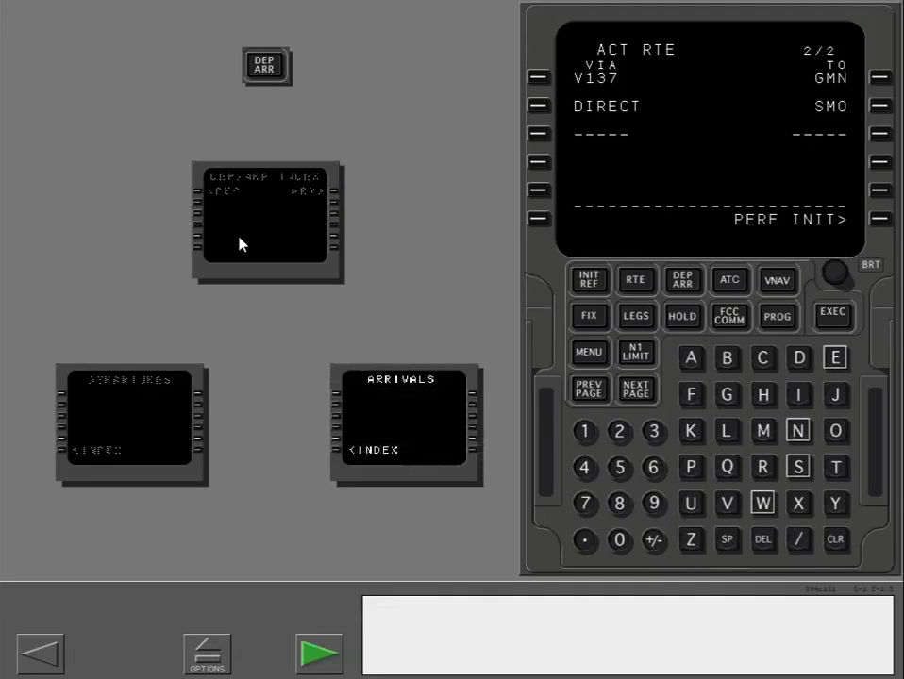
click(303, 655)
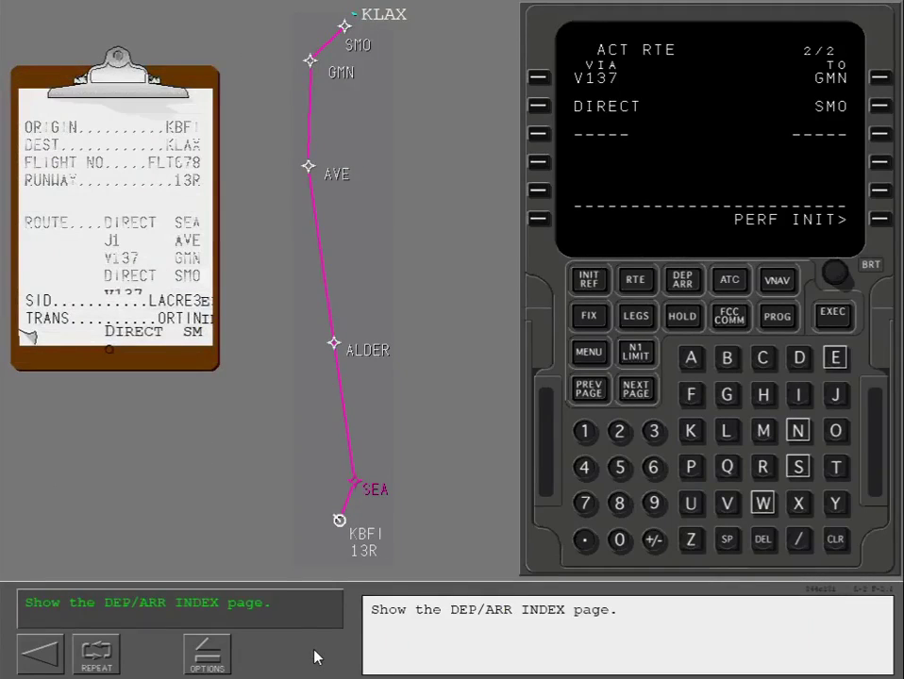
- Open the DEP/ARR index and list KBFI departures LACRE3 and QUIET1
click(682, 281)
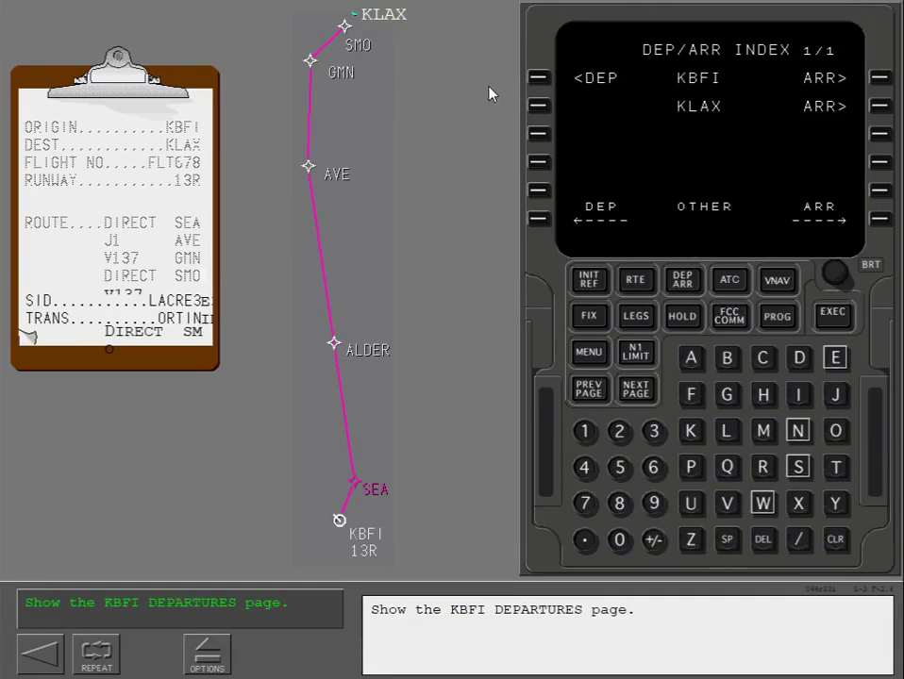
click(538, 78)
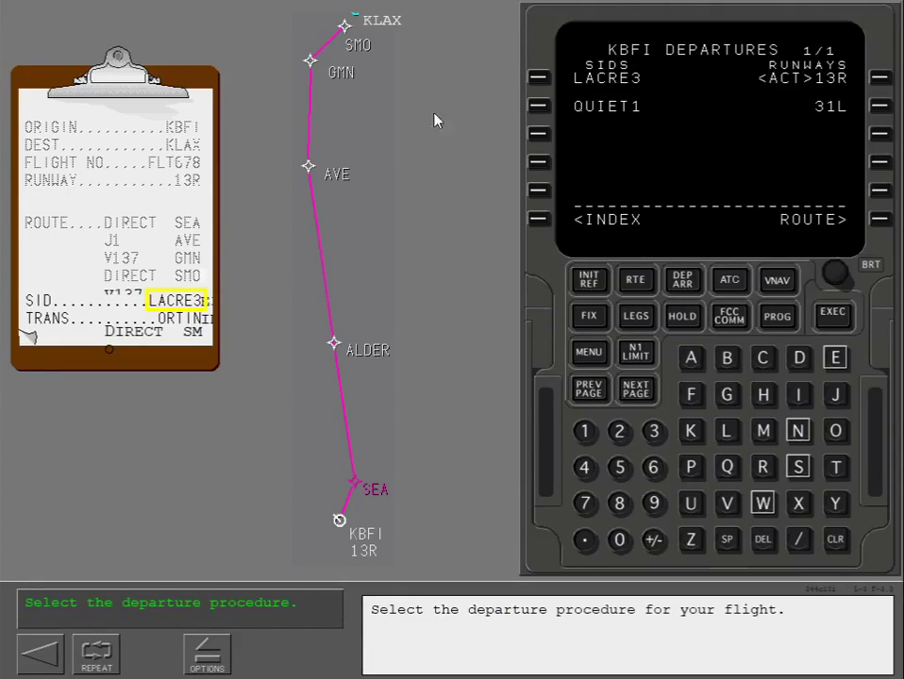
click(538, 79)
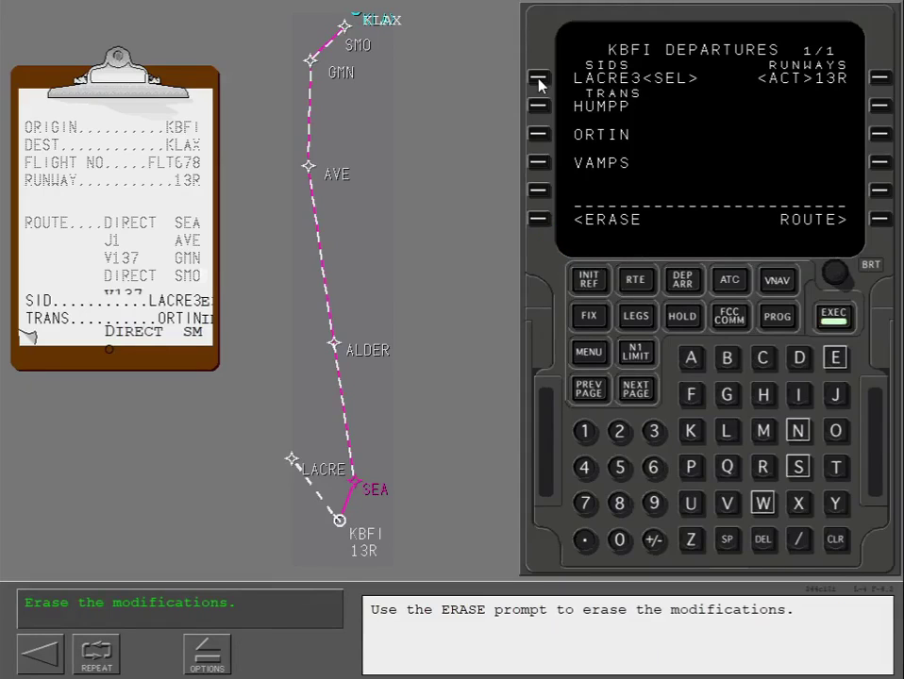
click(538, 220)
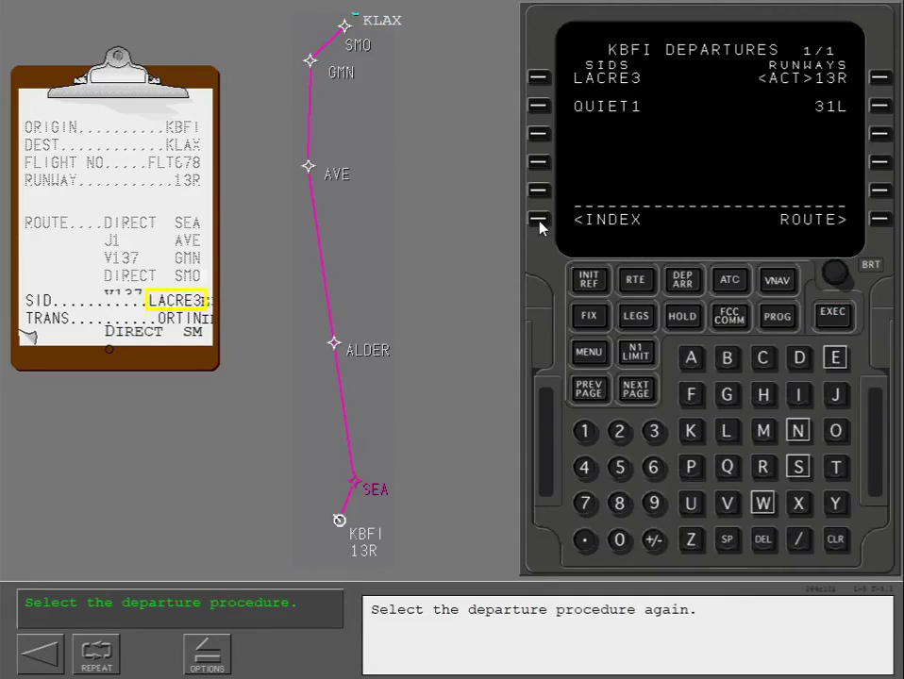
- Reselect the LACRE3 departure with the ORTIN transition and end the departure topic
click(538, 81)
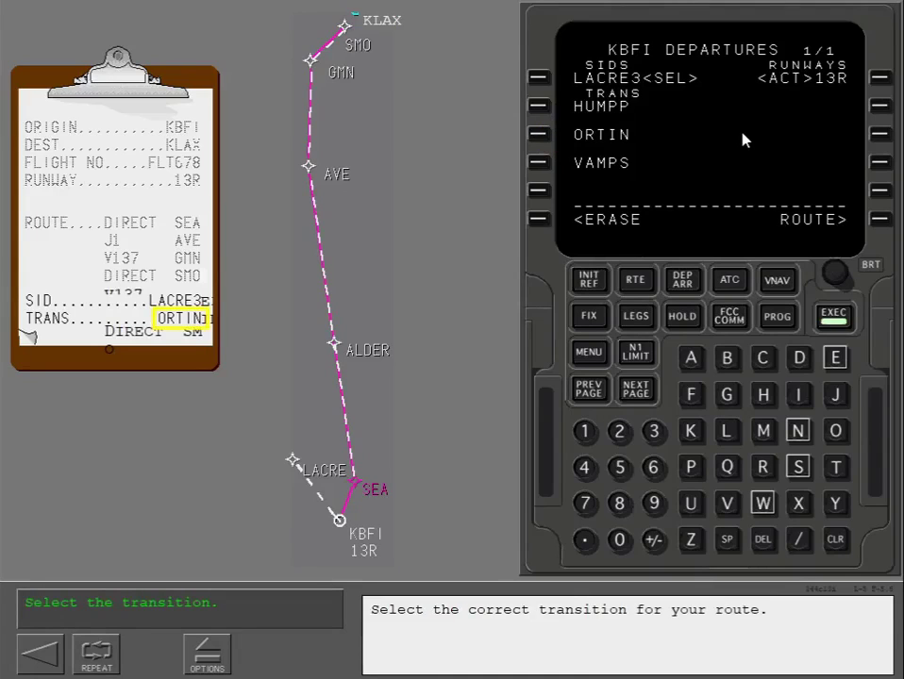
click(537, 134)
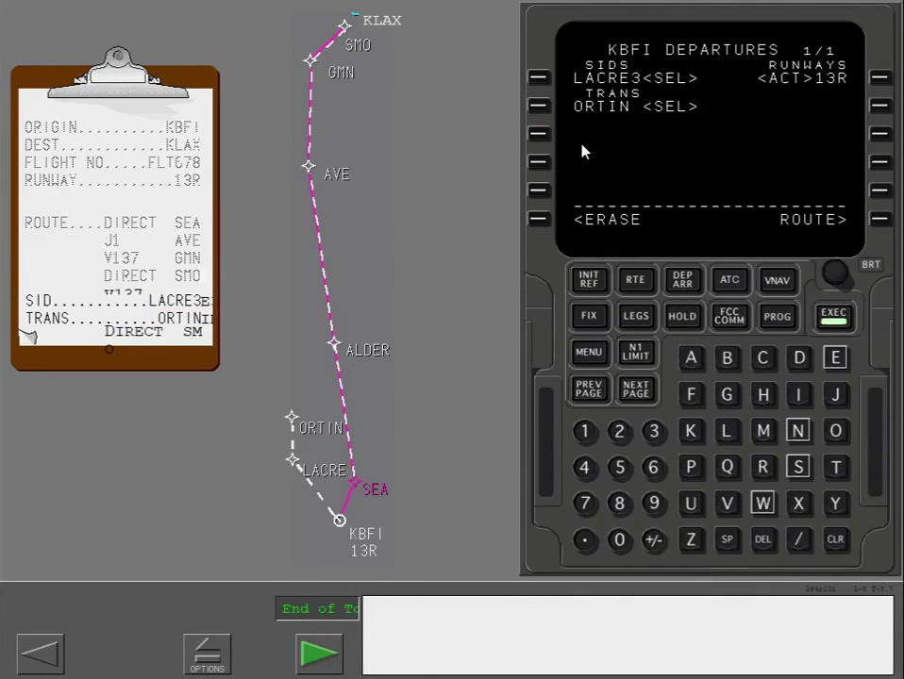
click(320, 653)
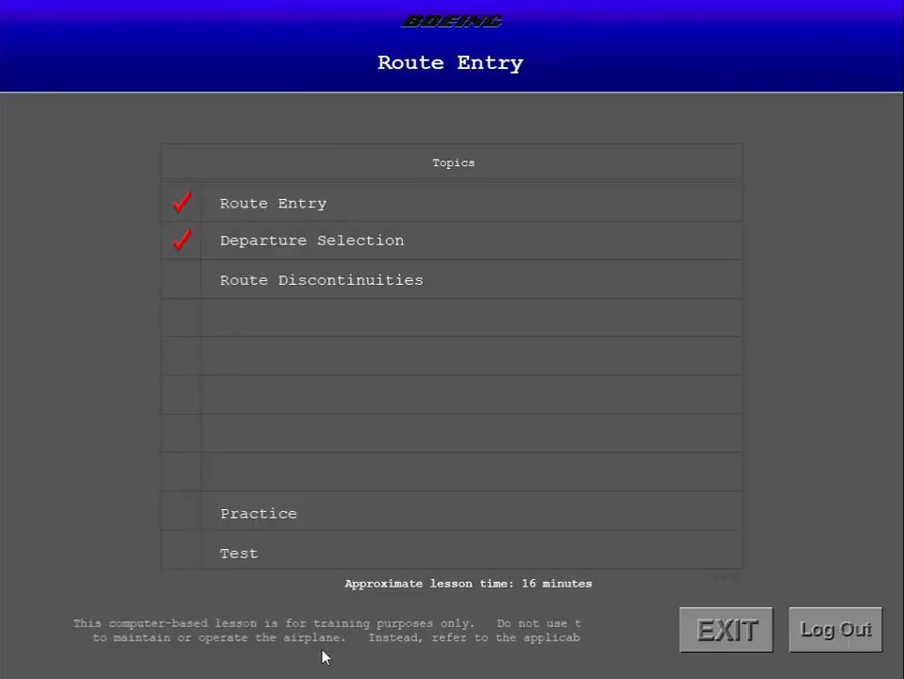
- Open the Route Discontinuities lesson and view both RTE pages, including the discontinuity after ORTIN
click(268, 288)
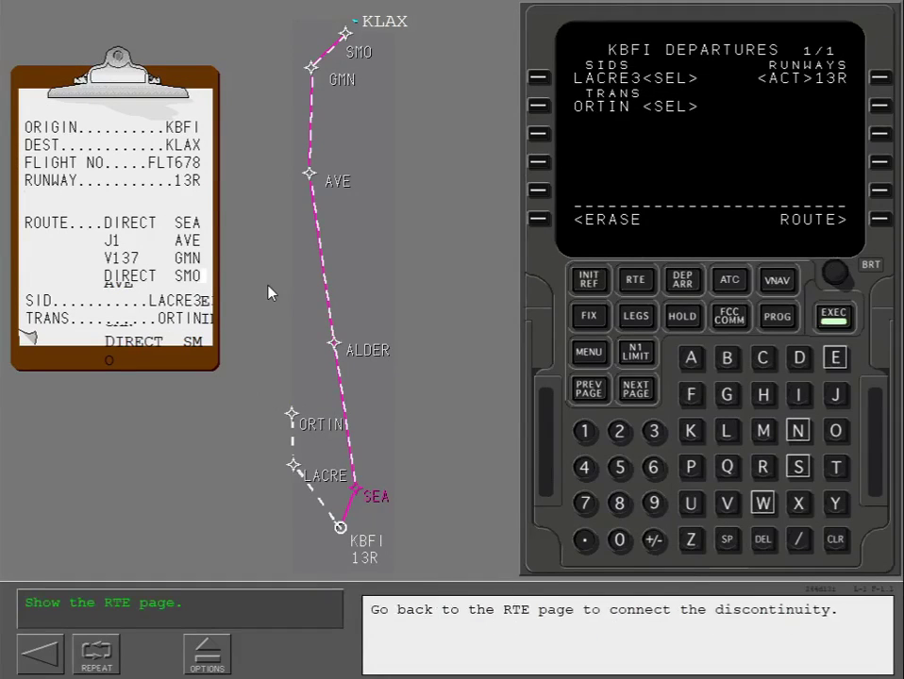
click(642, 290)
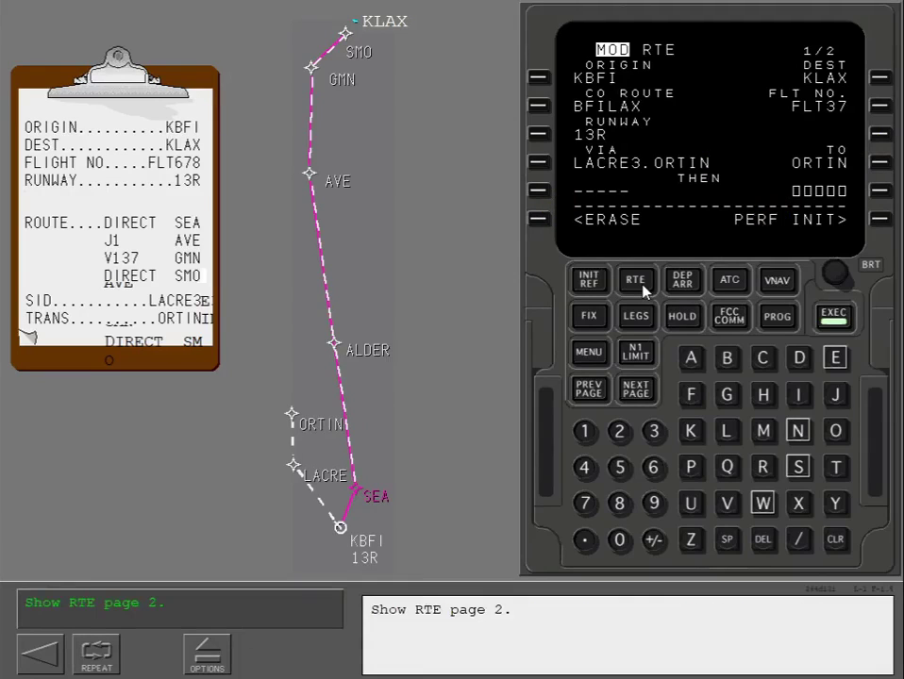
click(637, 389)
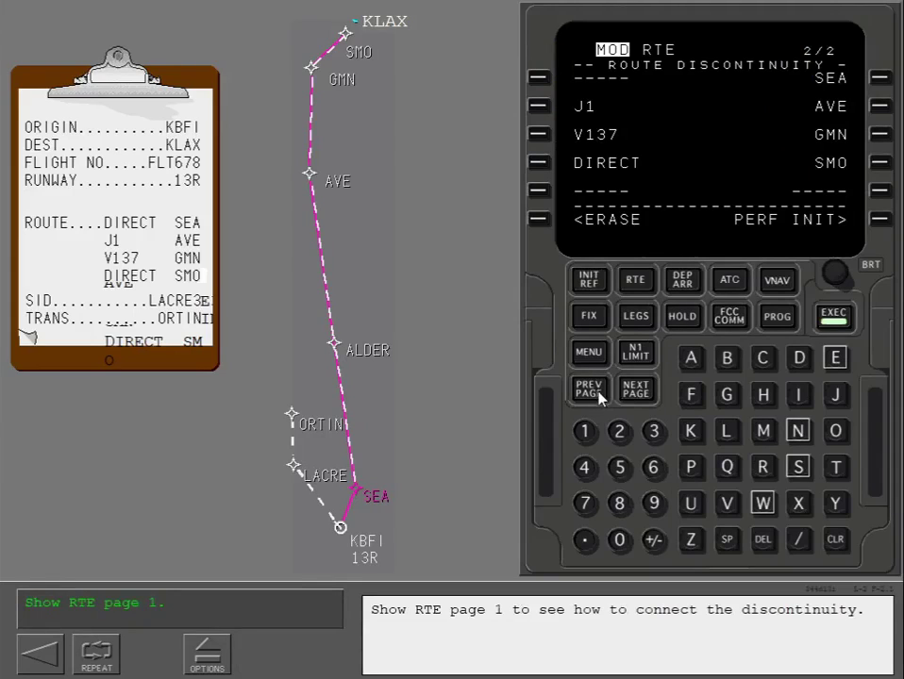
click(592, 390)
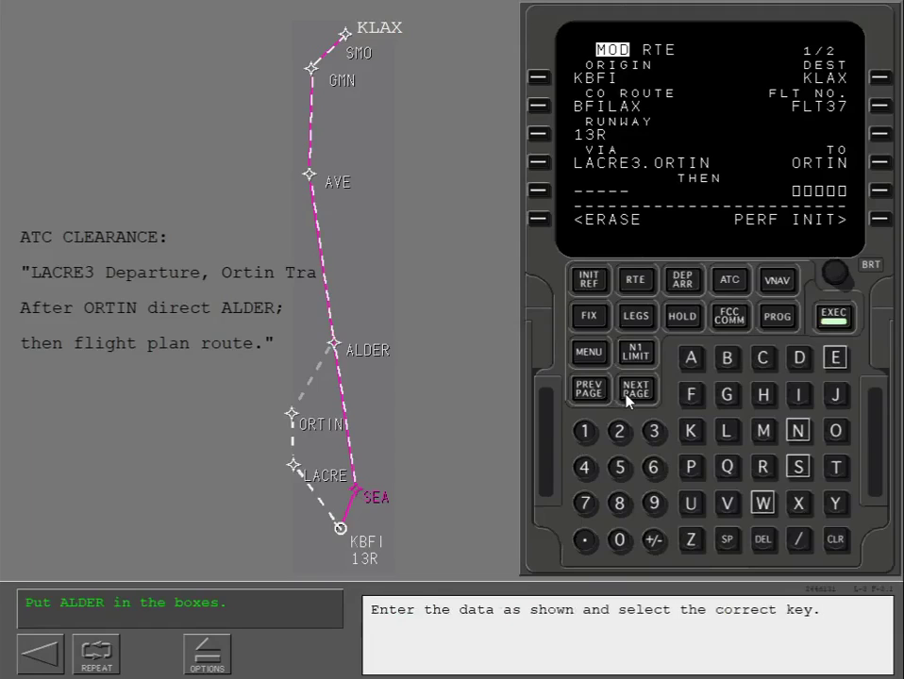
- Enter ALDER at 5R as a direct leg after ORTIN and execute the route
click(696, 364)
click(730, 429)
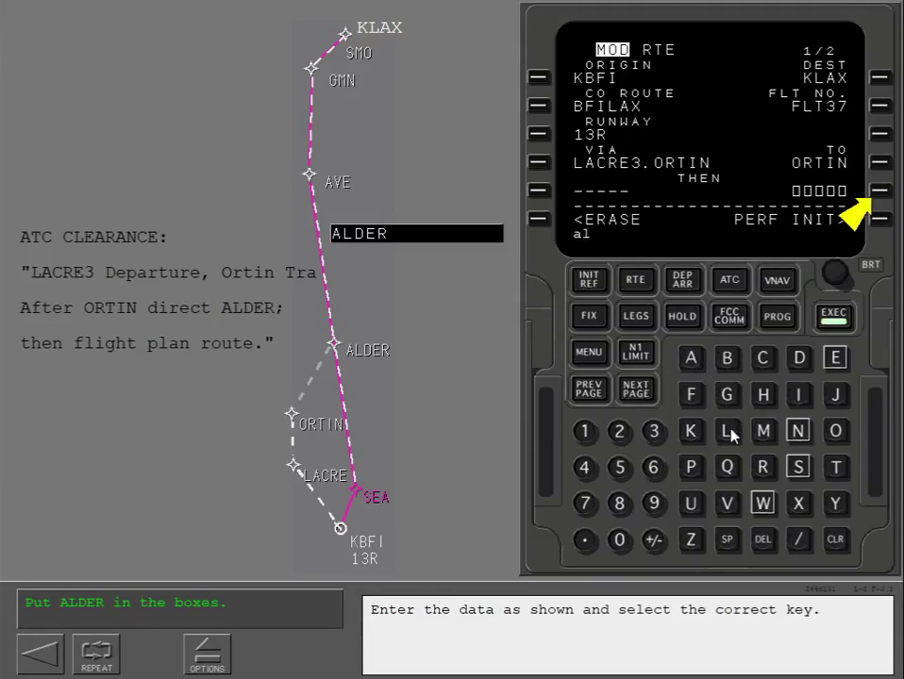
click(802, 360)
click(835, 359)
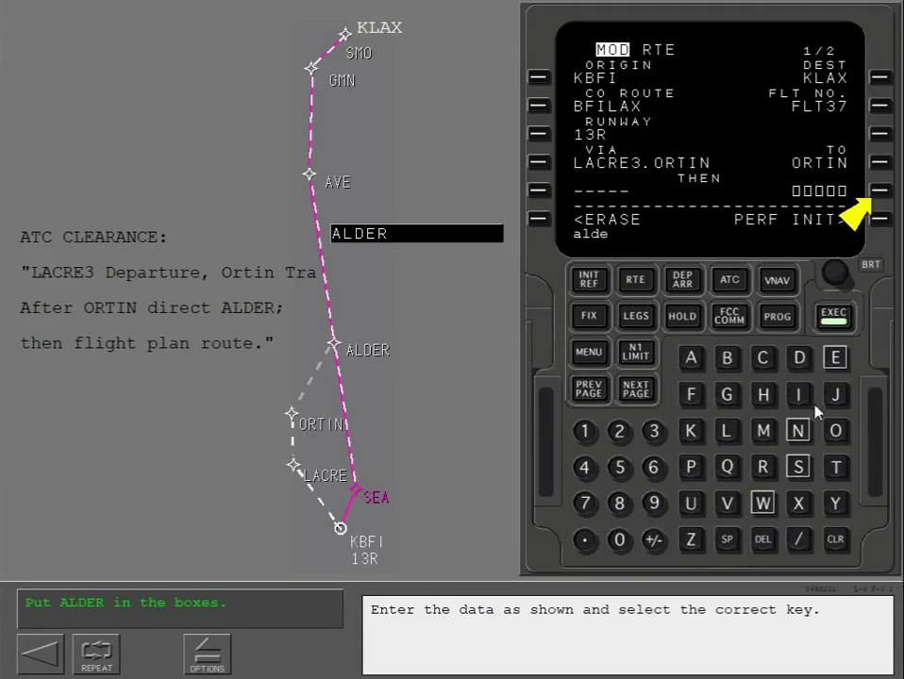
click(763, 466)
click(879, 194)
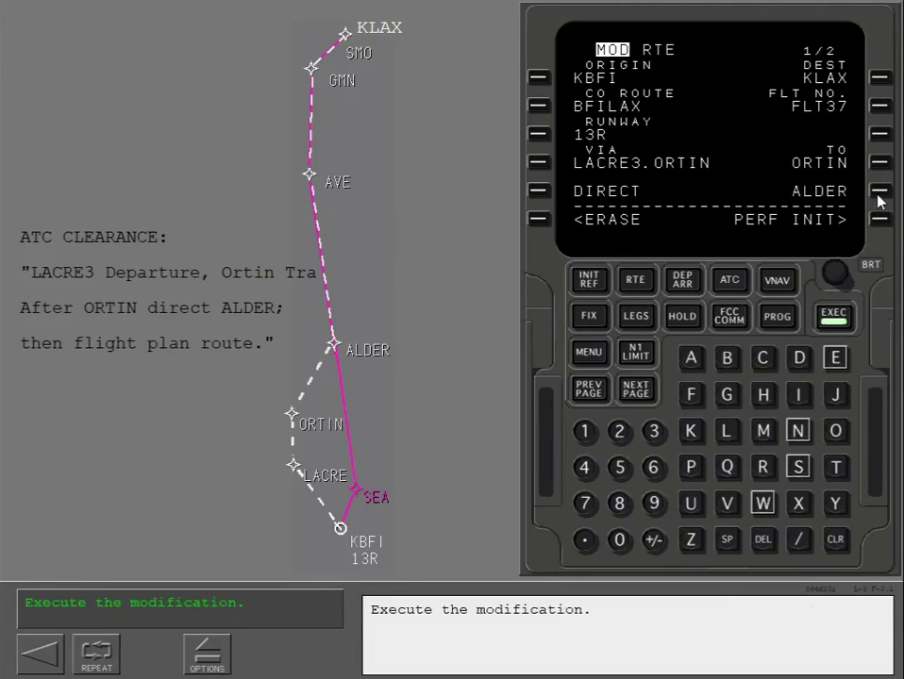
click(843, 323)
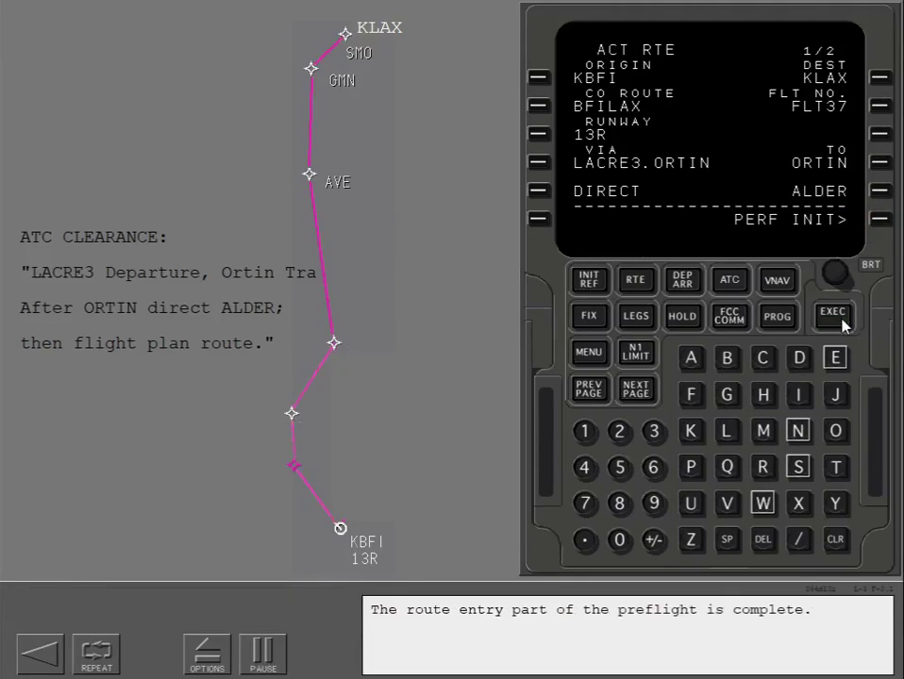